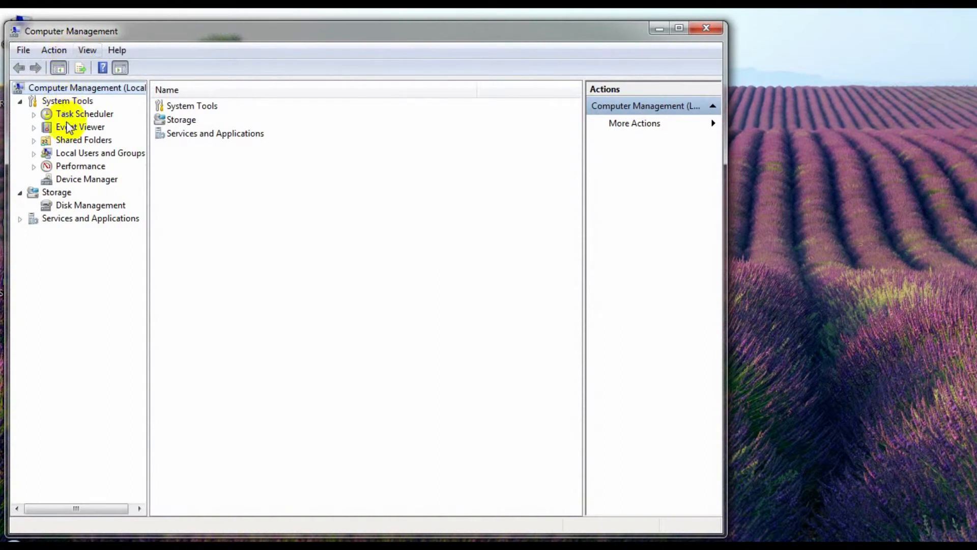
# Open Disk Management and shrink the C: volume on Disk 0 by 6000 MB
pyautogui.click(84, 206)
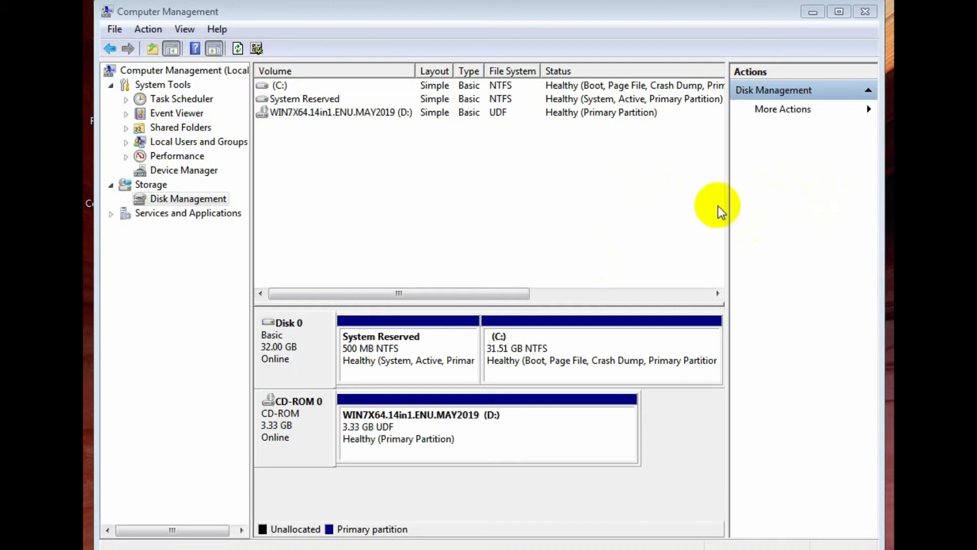
pyautogui.click(615, 345)
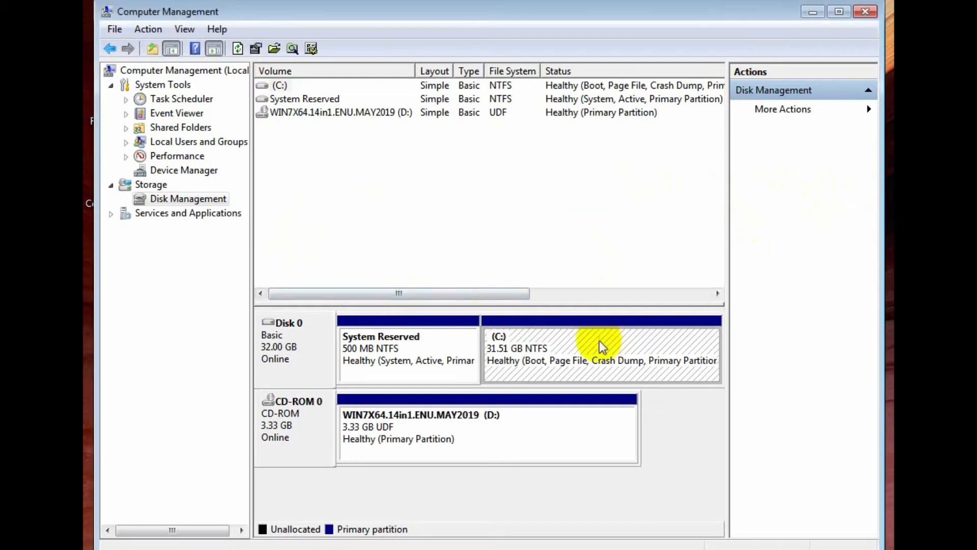
pyautogui.rightClick(593, 336)
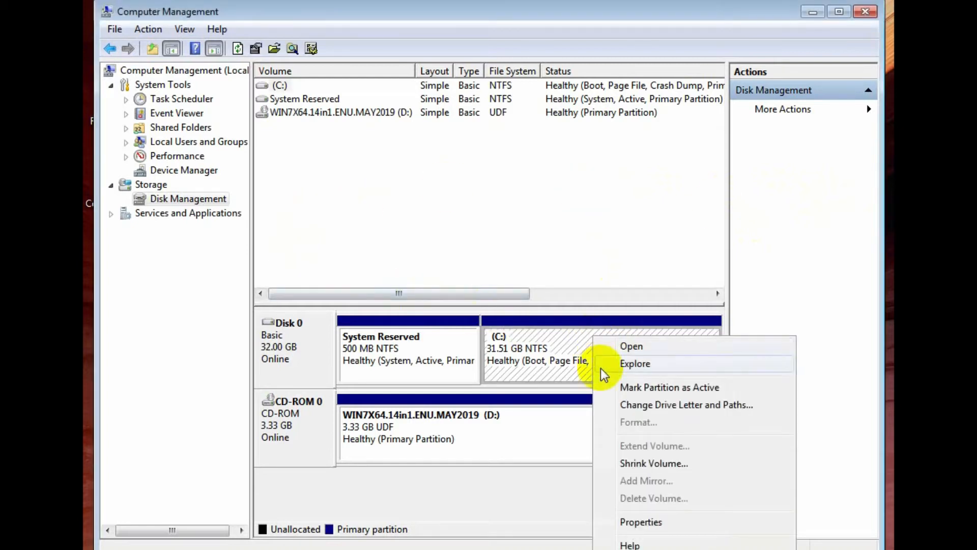
pyautogui.click(657, 465)
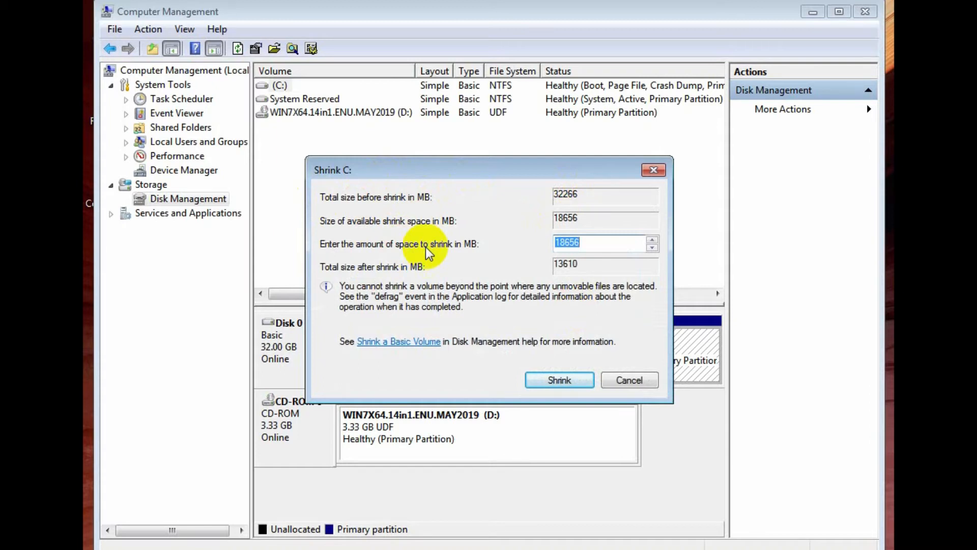
pyautogui.click(588, 244)
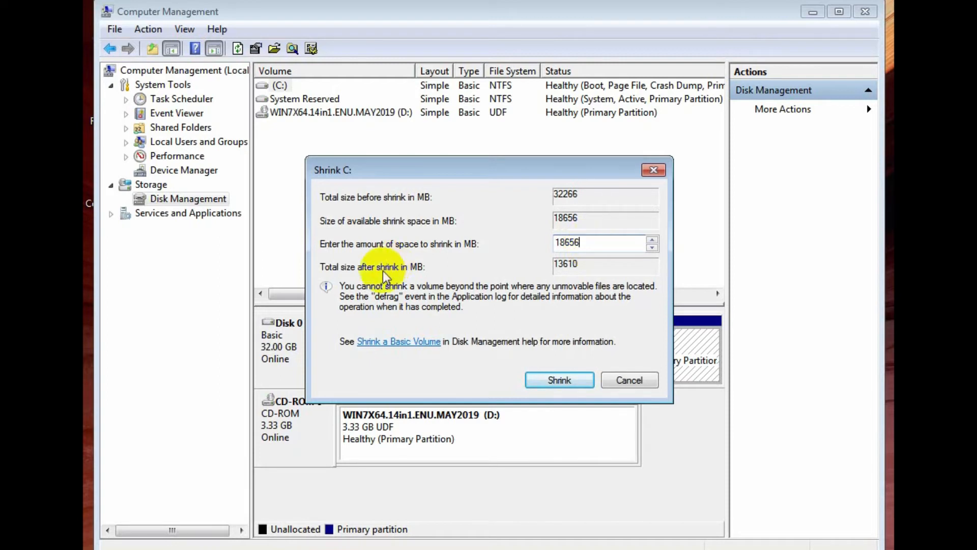
pyautogui.doubleClick(567, 242)
pyautogui.press('BackSpace')
pyautogui.write('600')
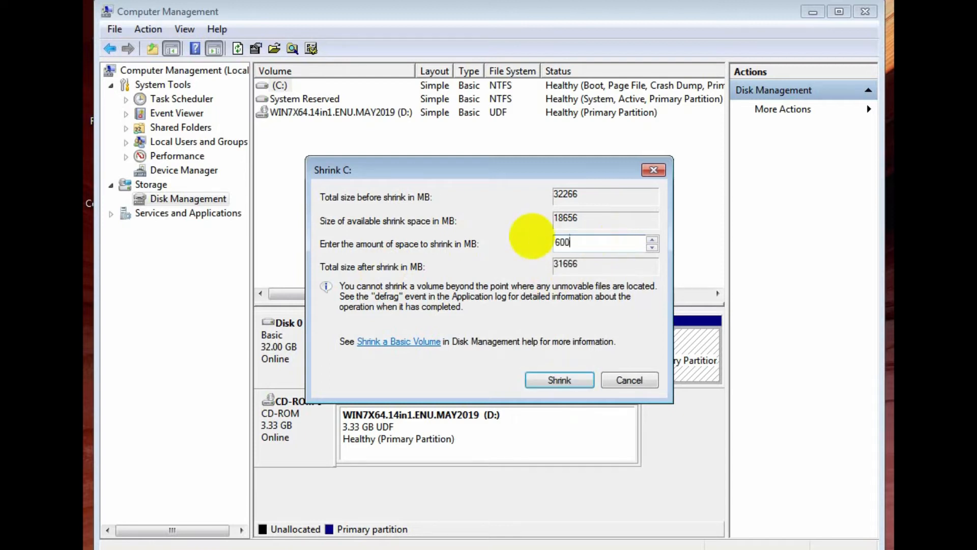
pyautogui.write('0')
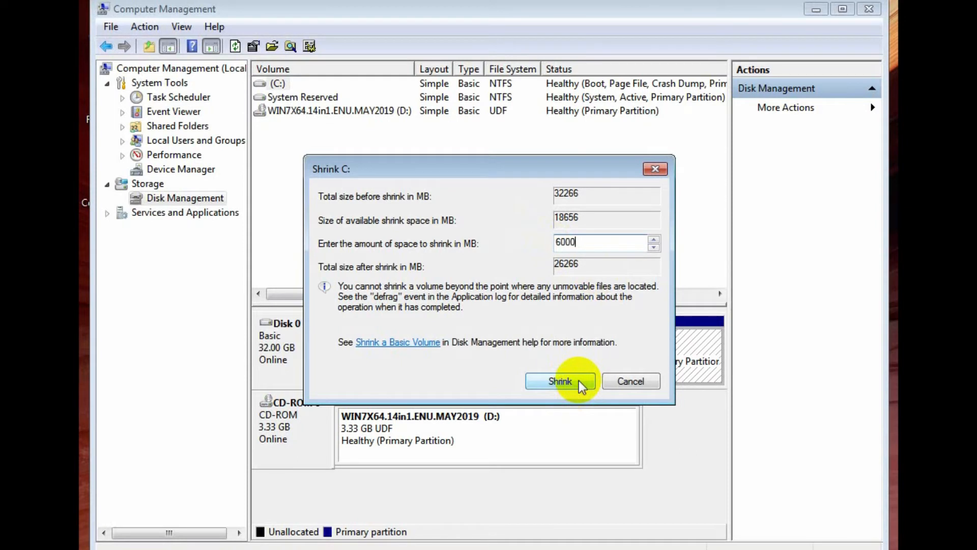
pyautogui.click(579, 381)
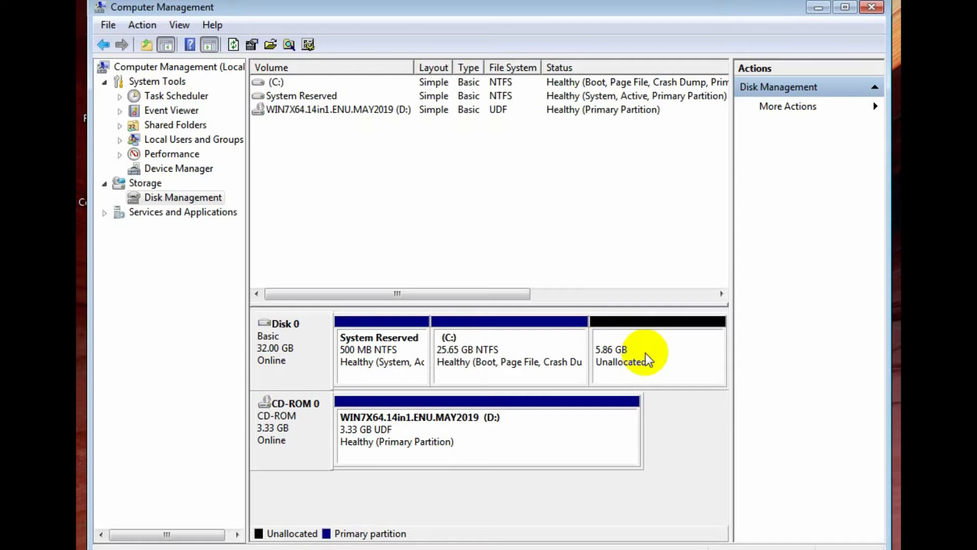
# Start a new simple volume in the unallocated space on Disk 0, keeping the full 5999 MB and drive letter E
pyautogui.click(604, 351)
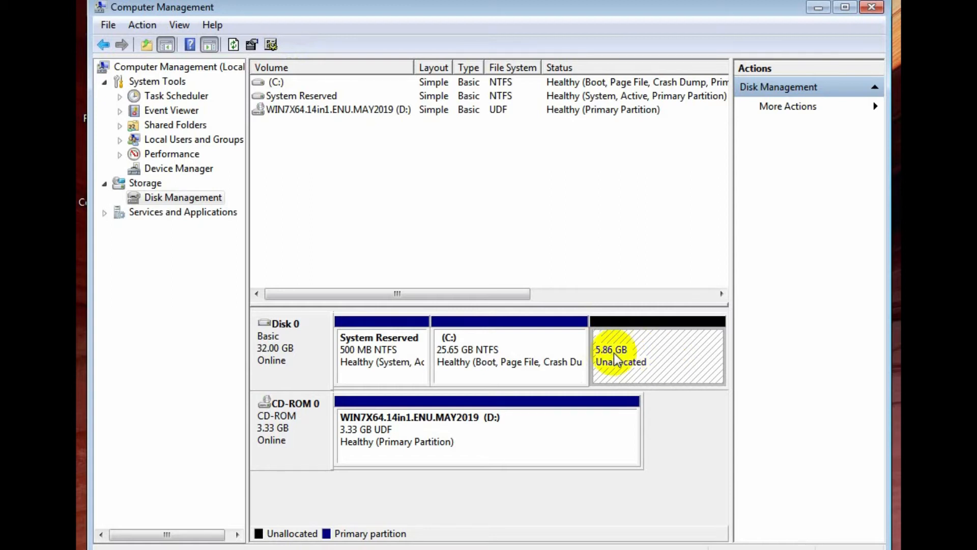
pyautogui.click(492, 377)
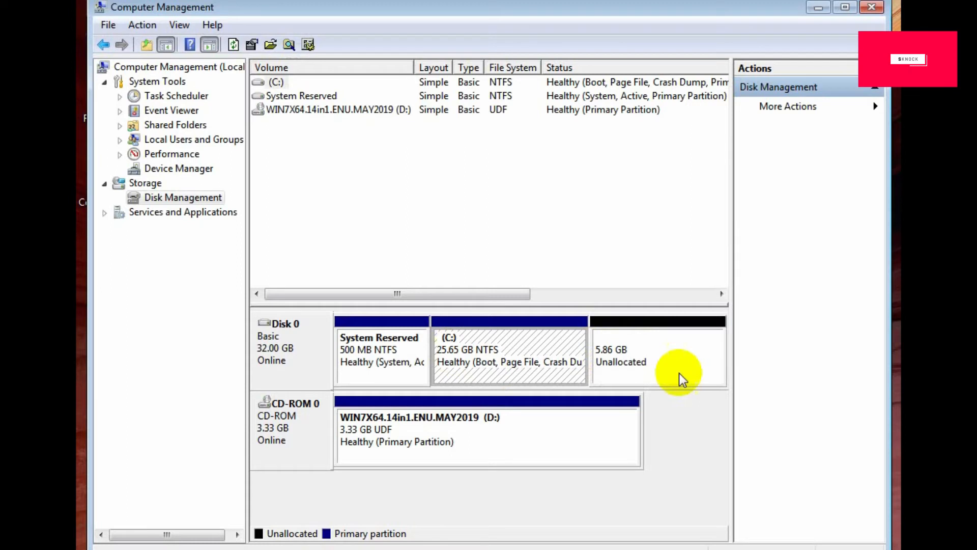
pyautogui.click(657, 348)
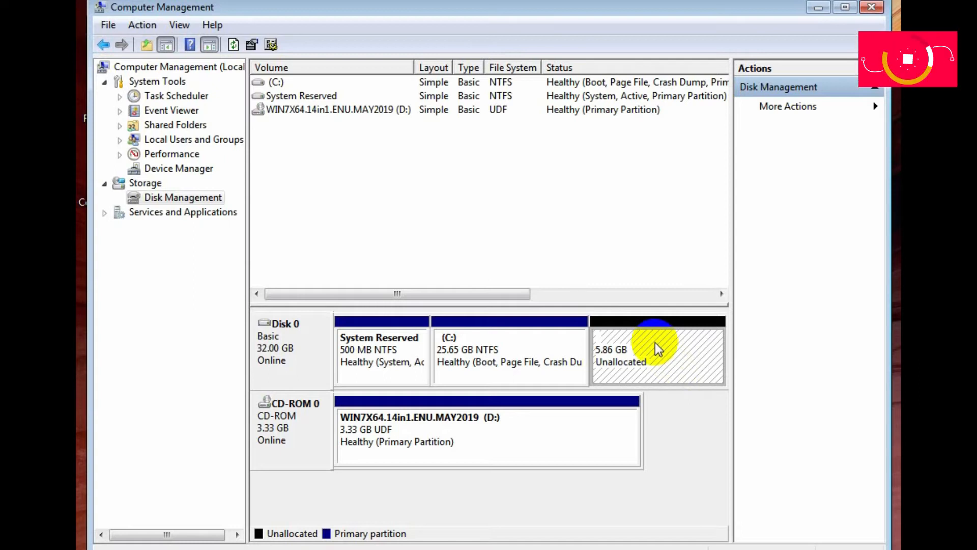
pyautogui.rightClick(655, 343)
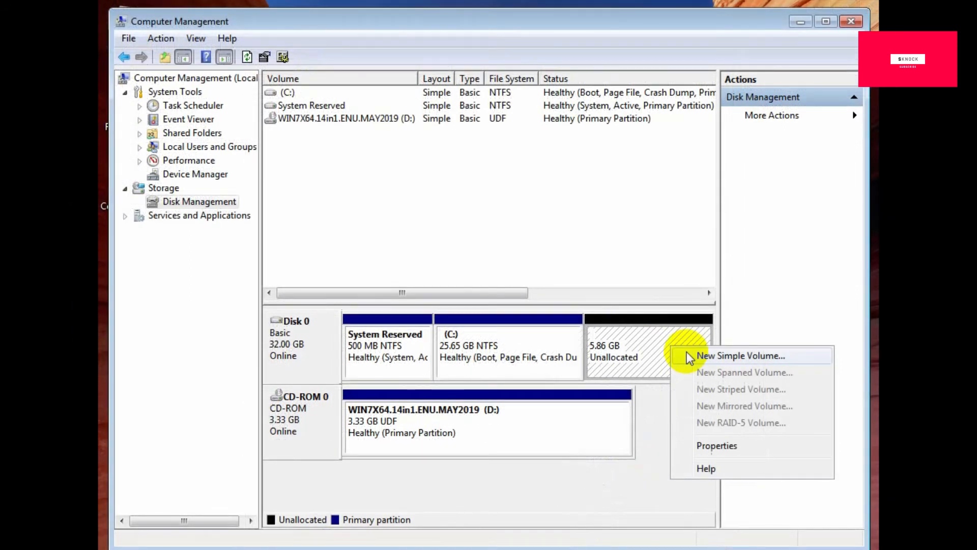
pyautogui.click(688, 355)
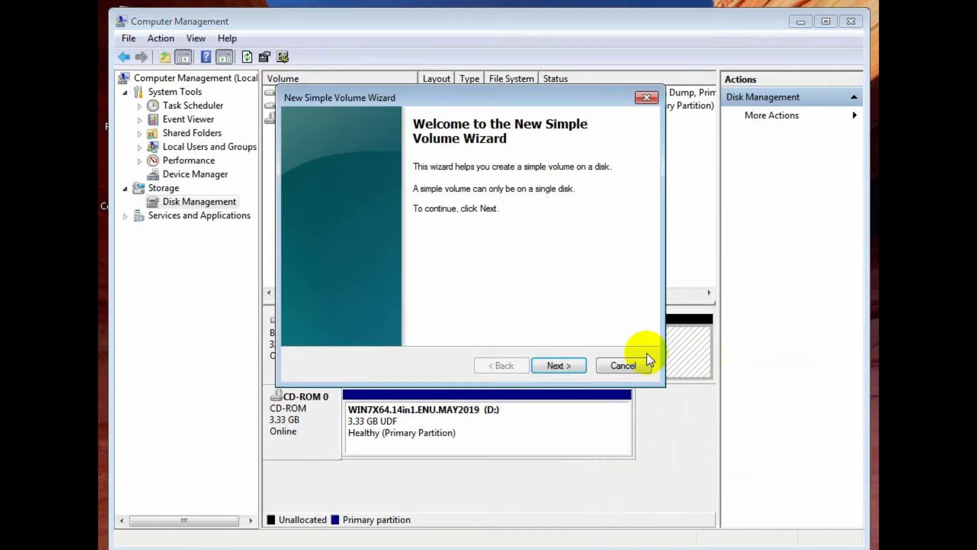
pyautogui.click(559, 365)
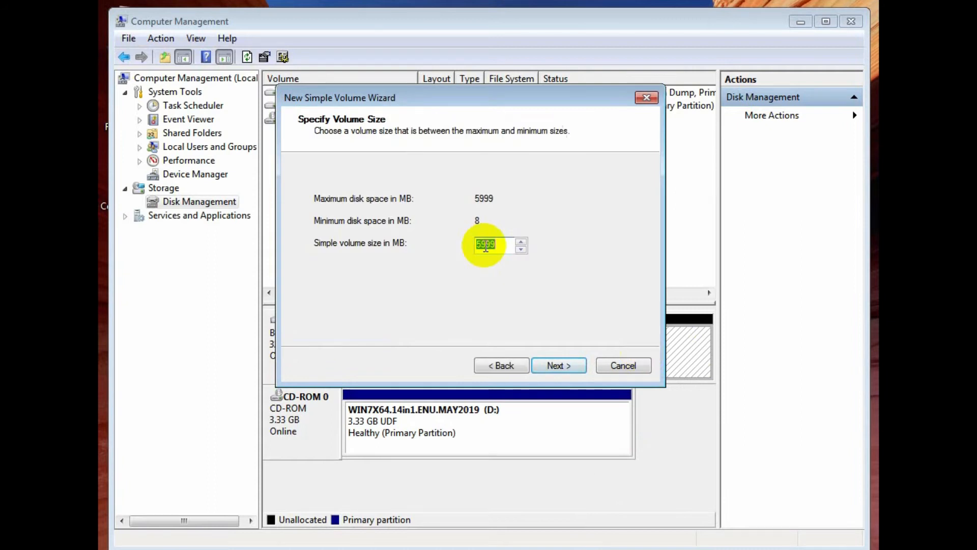
pyautogui.press('Return')
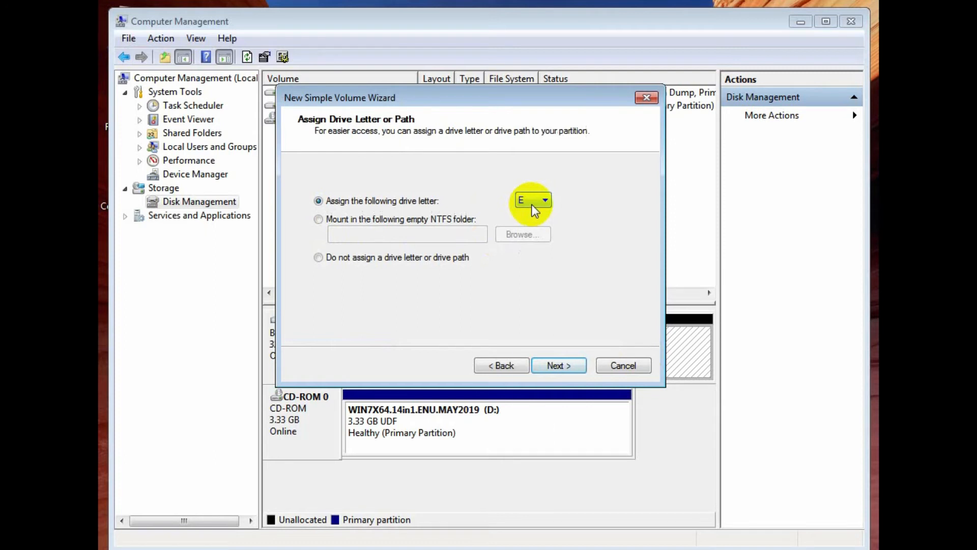
pyautogui.click(531, 203)
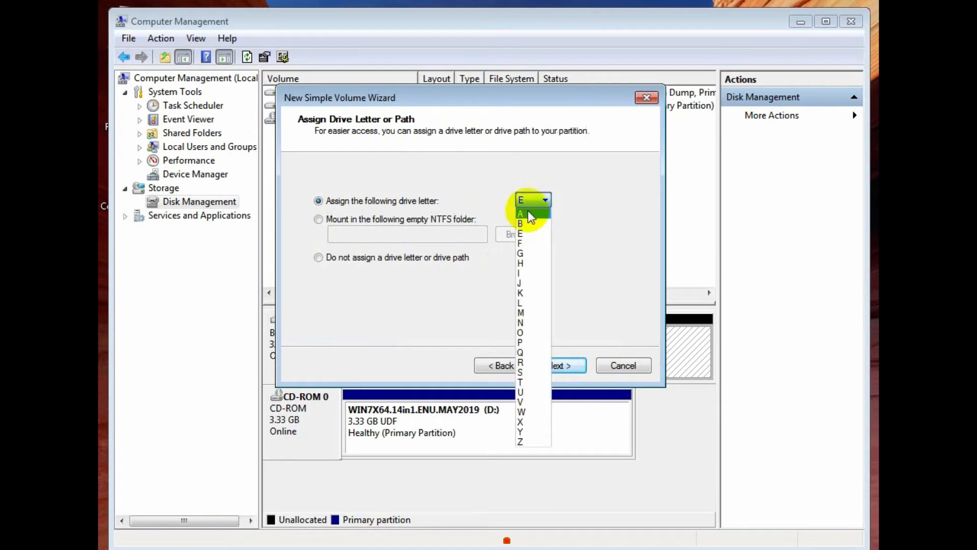
pyautogui.click(579, 365)
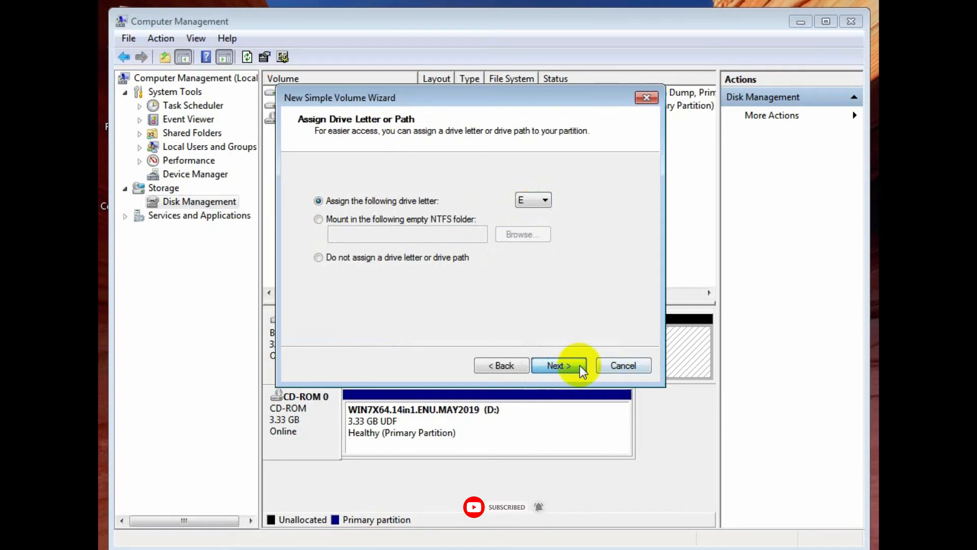
pyautogui.click(558, 365)
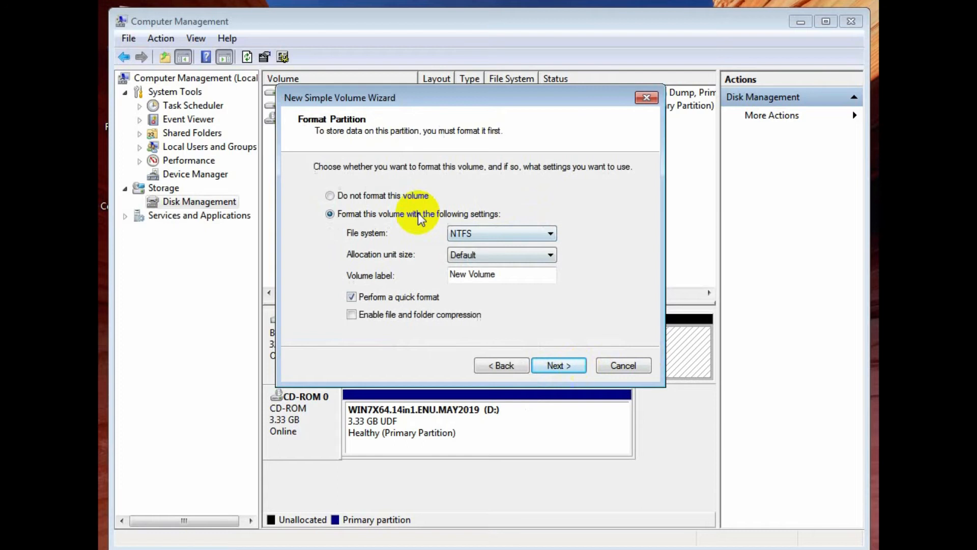
# Format the new volume as NTFS with the label WORKS and complete the wizard
pyautogui.click(548, 233)
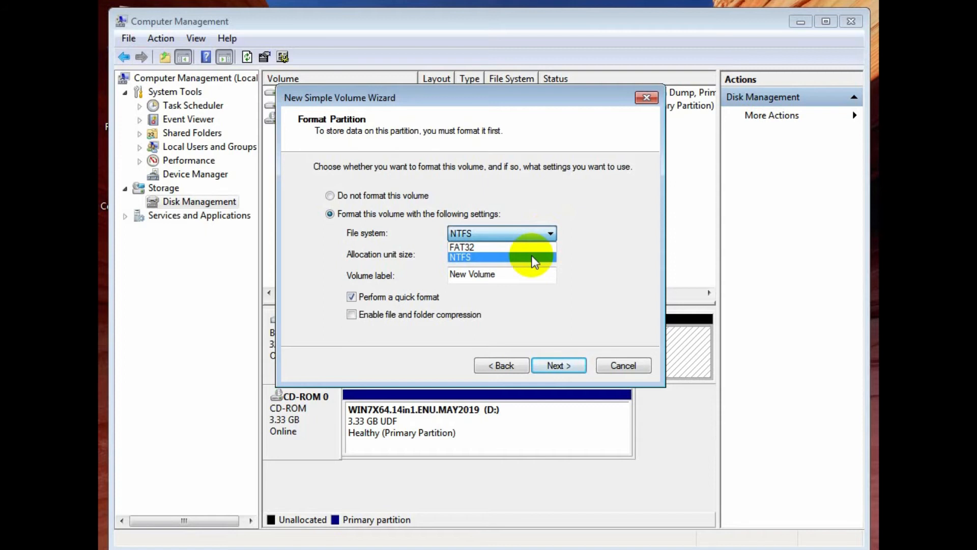
pyautogui.click(533, 257)
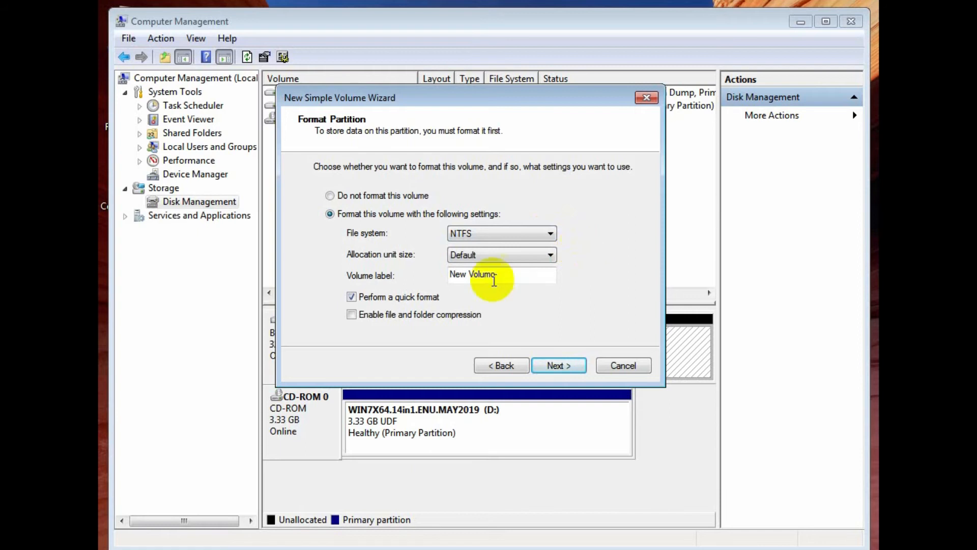
pyautogui.moveTo(495, 280); pyautogui.dragTo(449, 279)
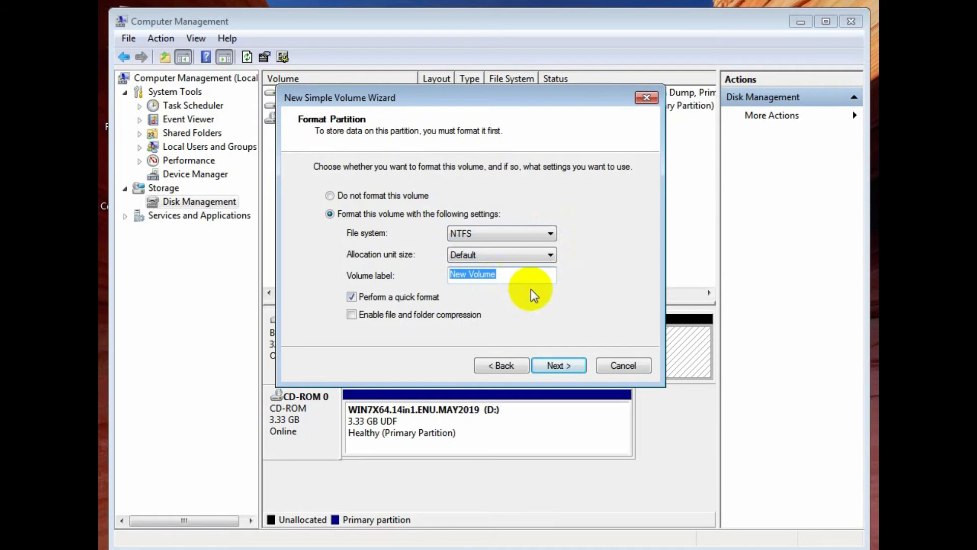
pyautogui.write('Works')
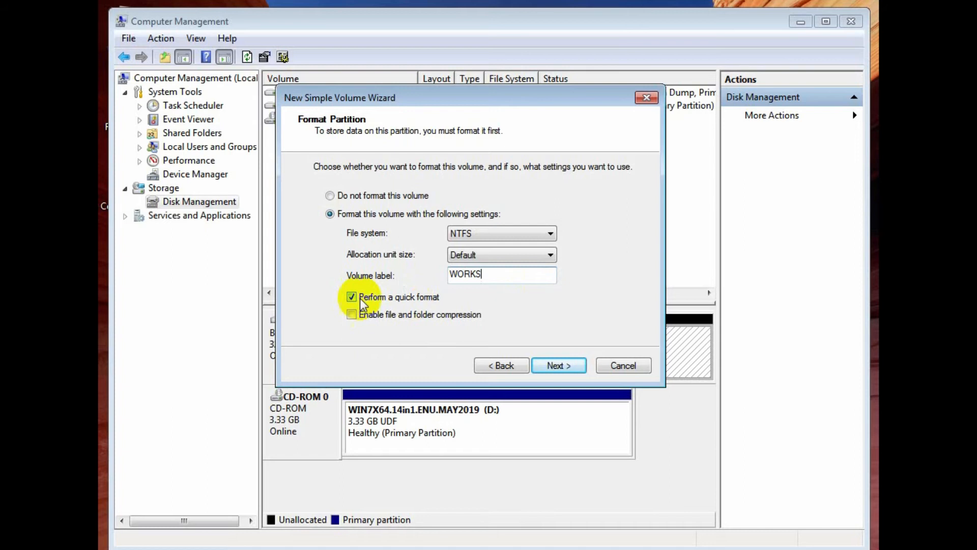
pyautogui.press('Return')
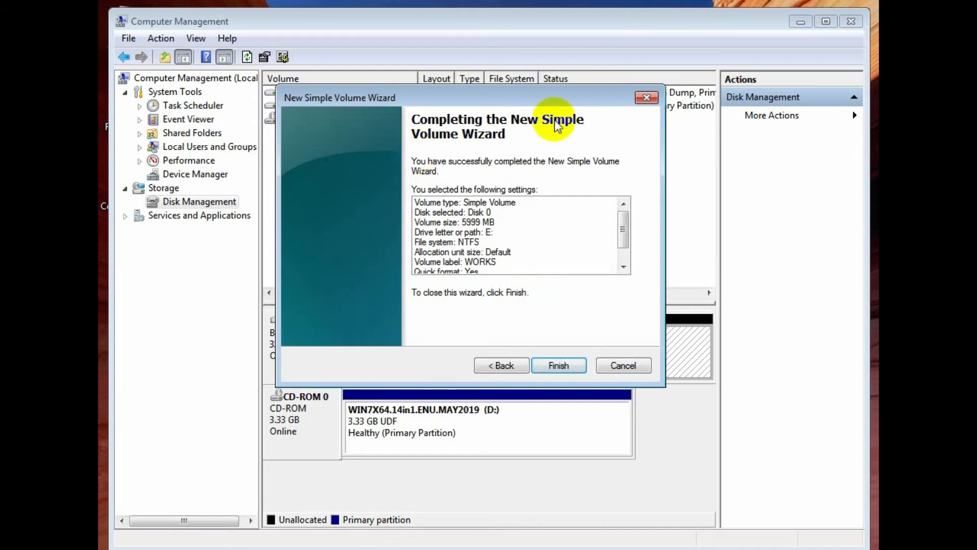
pyautogui.click(558, 365)
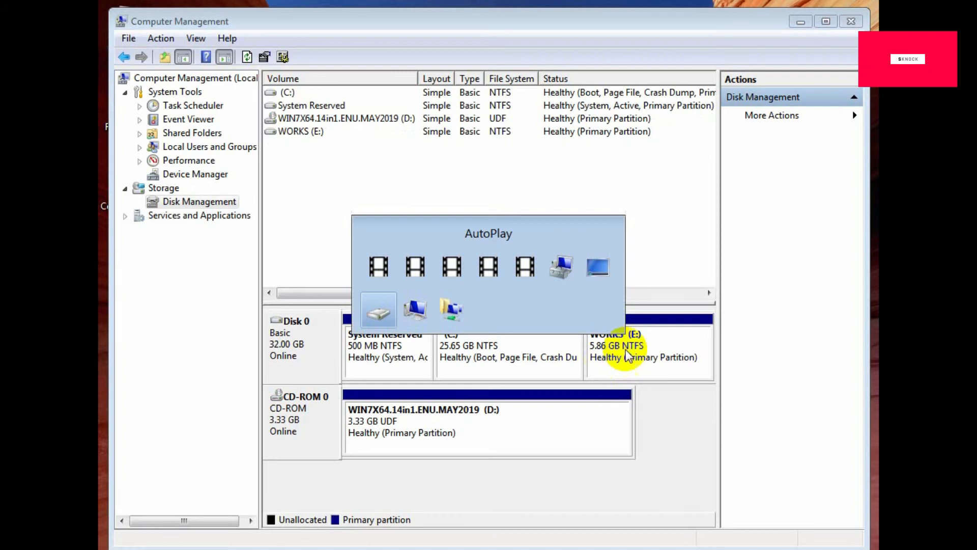
# Switch to Windows Explorer, open the WORKS (E:) drive, and return to Computer to check the drives
pyautogui.hotkey('alt', 'Tab')
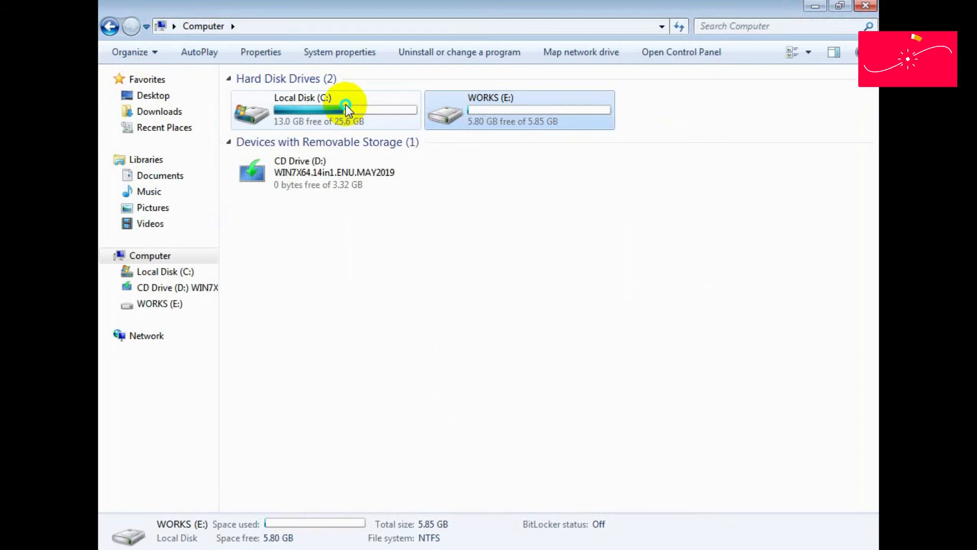
pyautogui.press('Return')
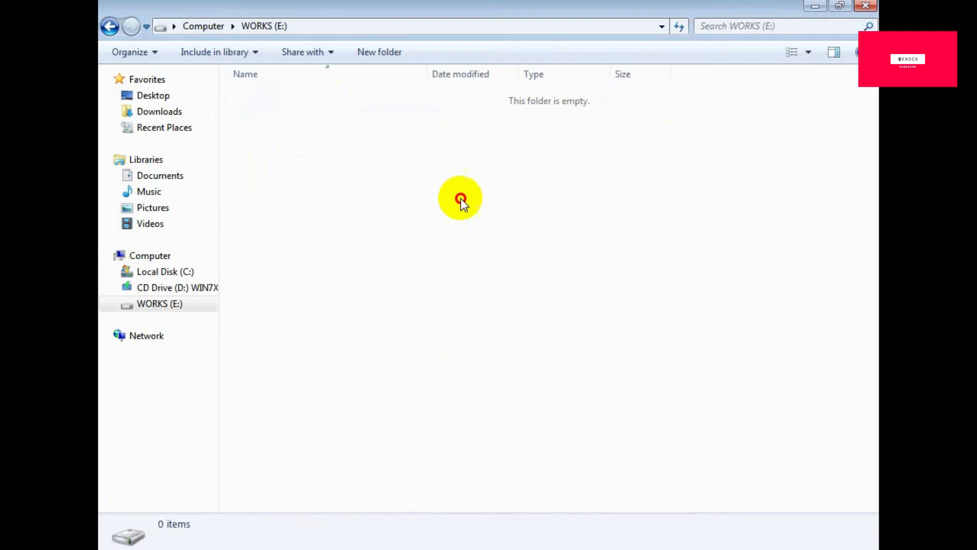
pyautogui.press('BackSpace')
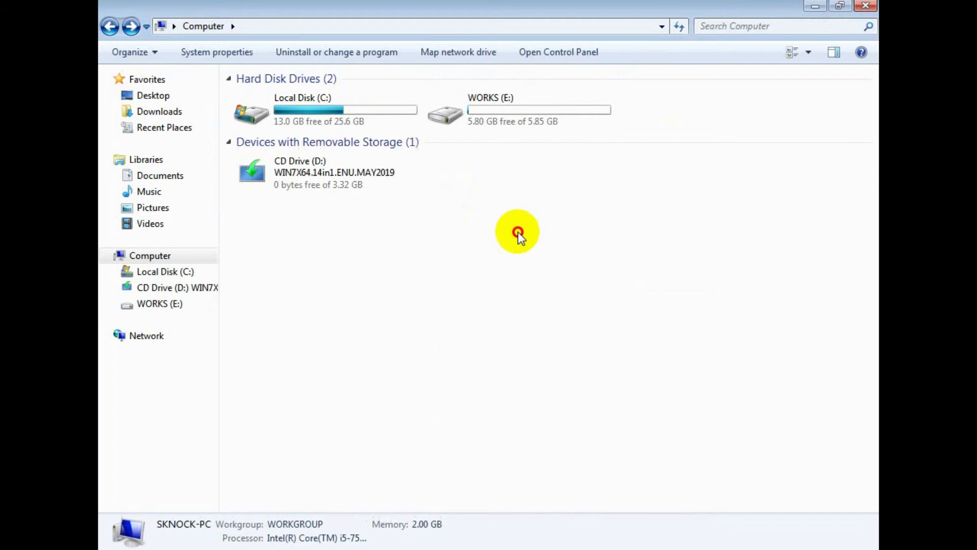
pyautogui.moveTo(423, 92); pyautogui.dragTo(367, 130)
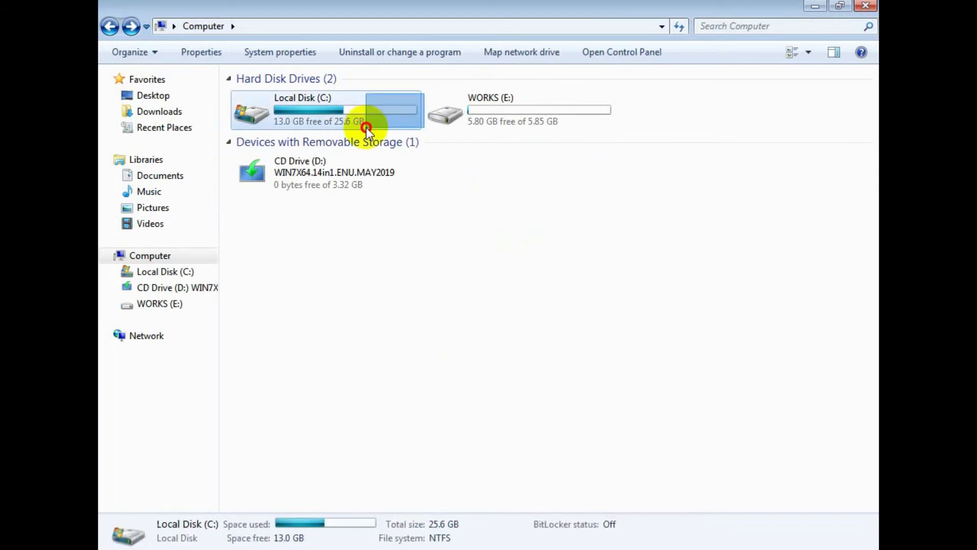
pyautogui.click(580, 219)
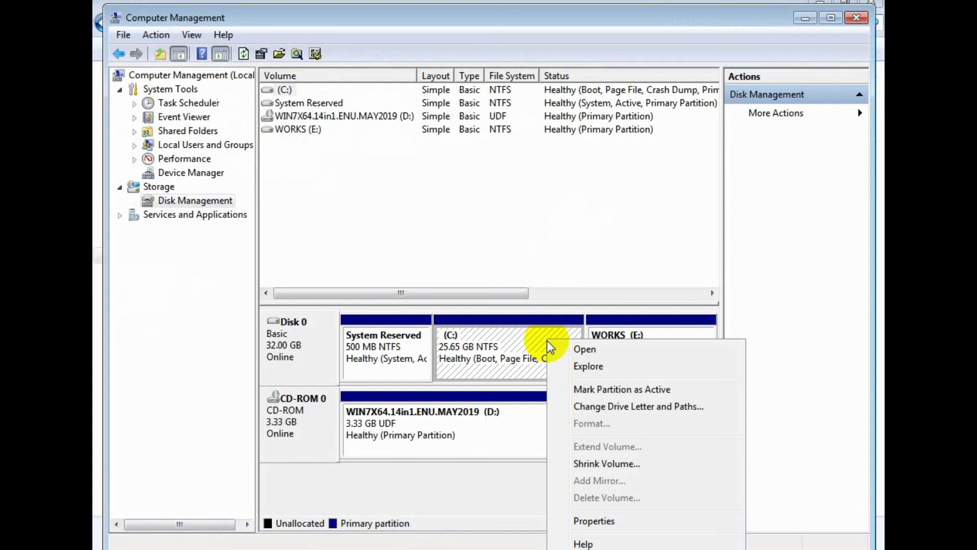
# Shrink the C: volume in Disk Management by another 6000 MB
pyautogui.click(592, 461)
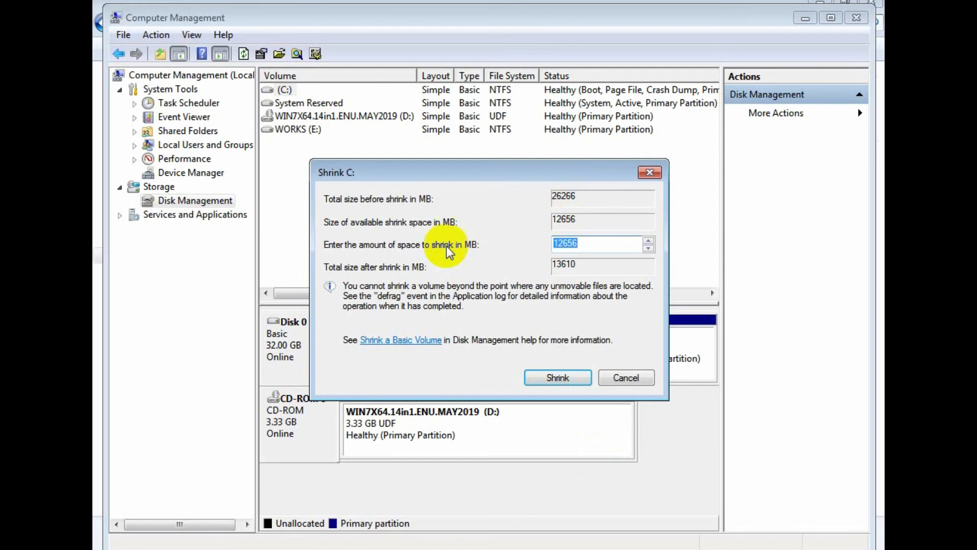
pyautogui.write('6000')
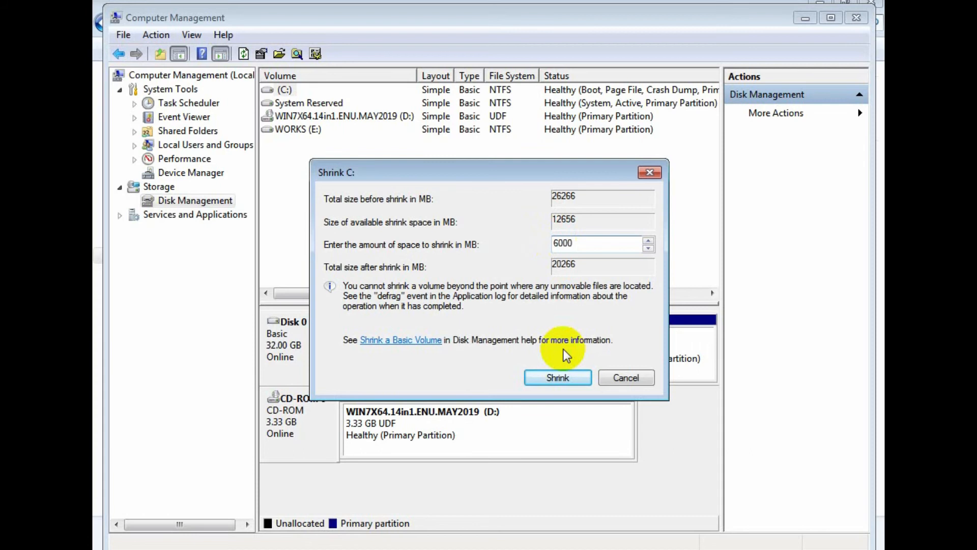
pyautogui.press('Return')
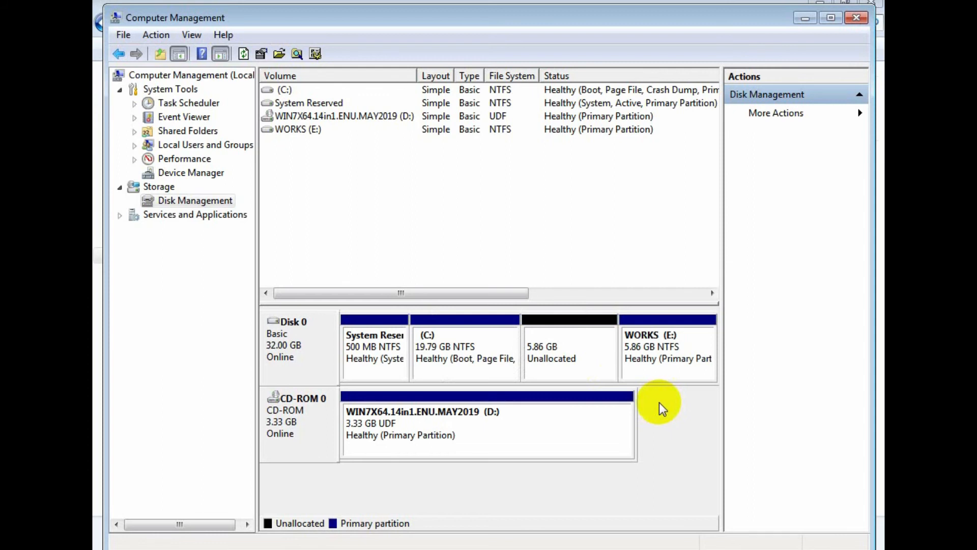
# Start a simple volume in the unallocated space between C: and WORKS, keeping 5999 MB and drive letter F
pyautogui.rightClick(585, 336)
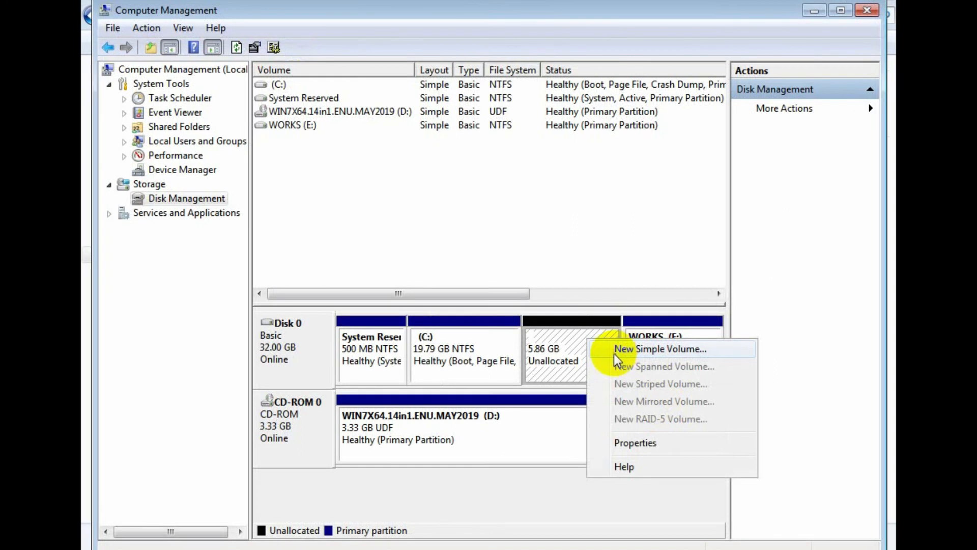
pyautogui.click(615, 350)
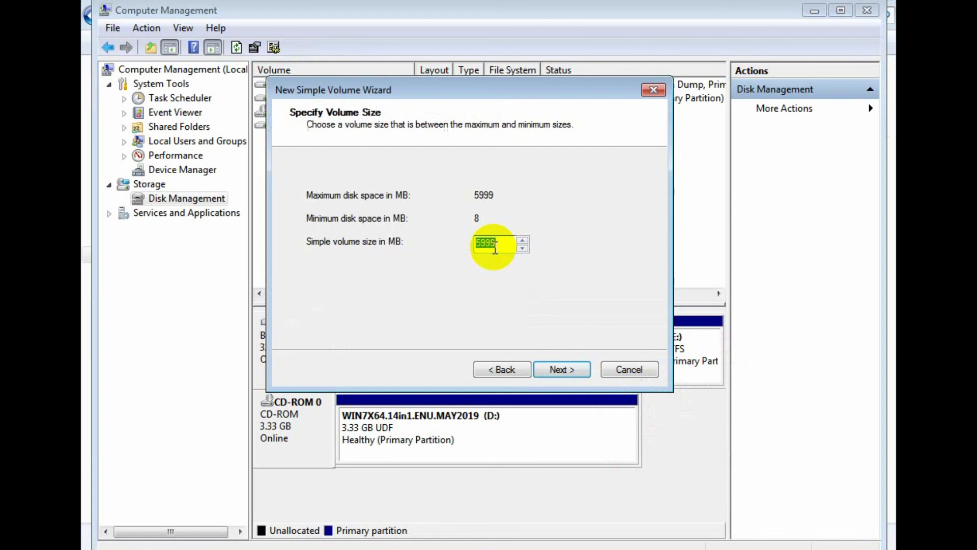
pyautogui.press('Return')
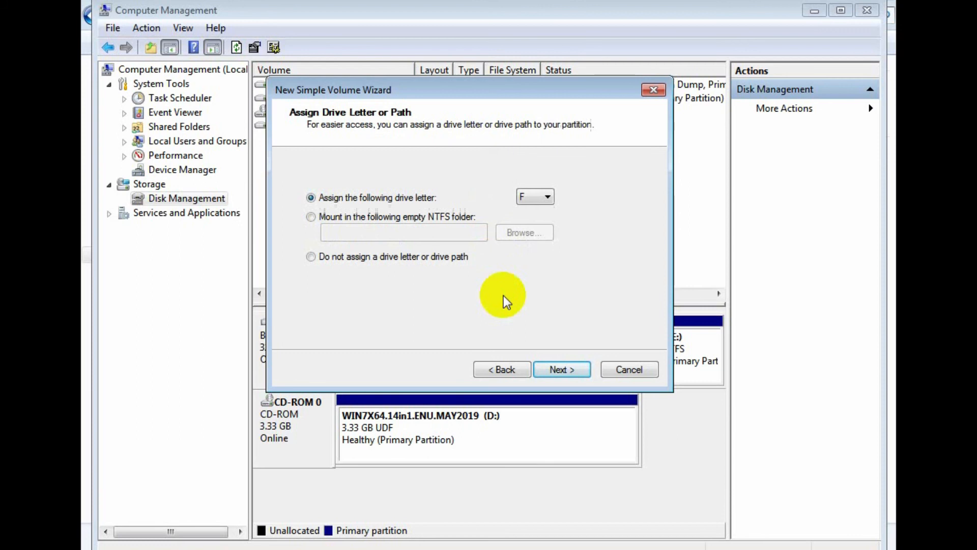
pyautogui.press('Return')
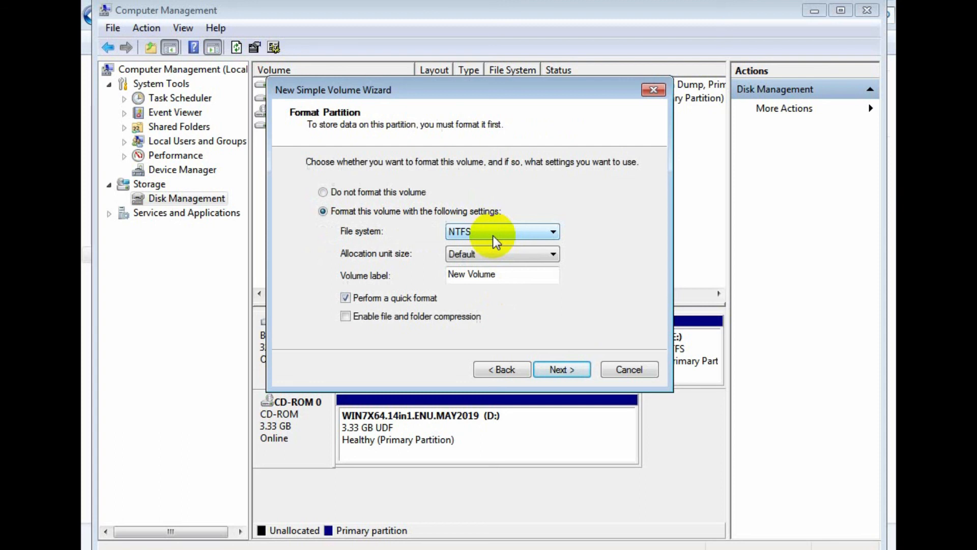
# Label the new F: volume BACKUP, keep the NTFS quick format, and complete the wizard
pyautogui.press('Tab')
pyautogui.press('Tab')
pyautogui.write('BACKUP')
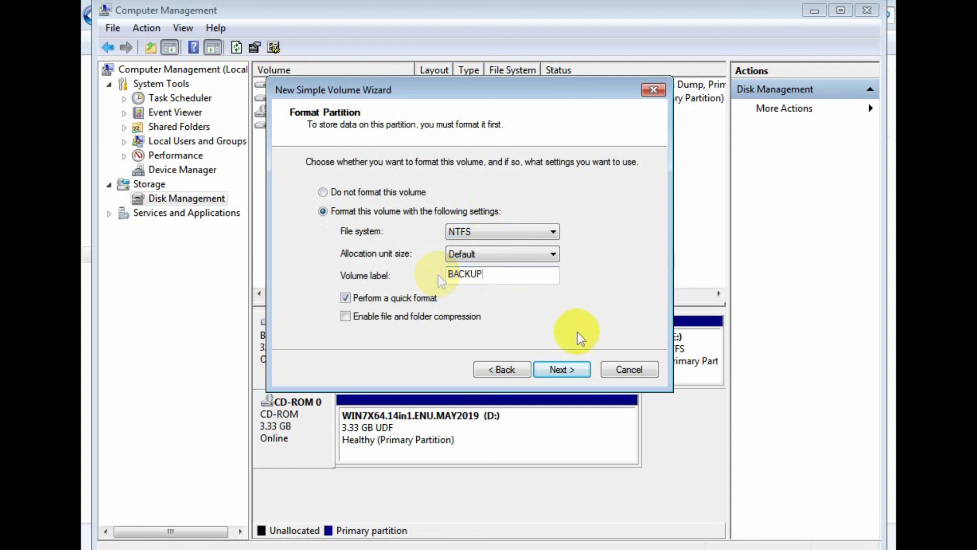
pyautogui.click(561, 367)
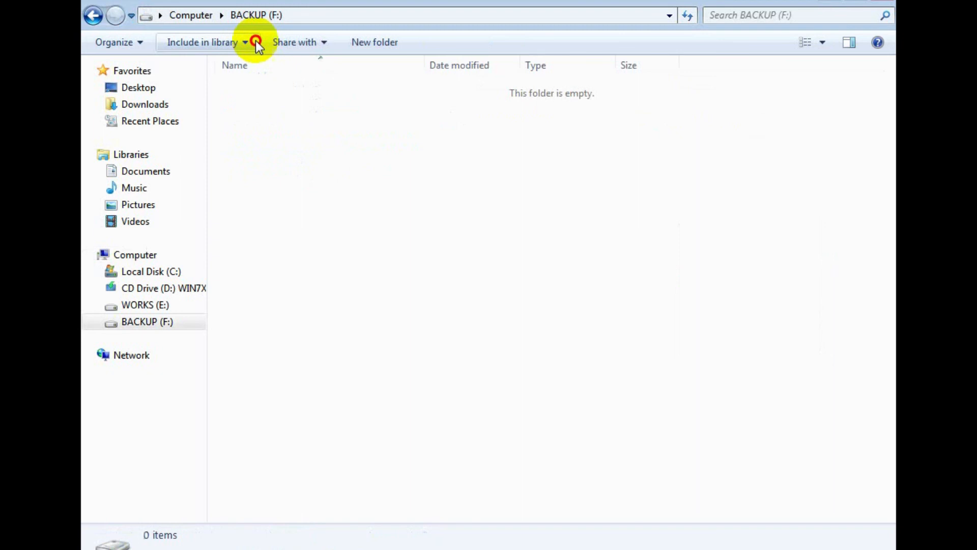
# Return from the BACKUP (F:) drive to the Computer overview in Windows Explorer to check the drives
pyautogui.click(93, 16)
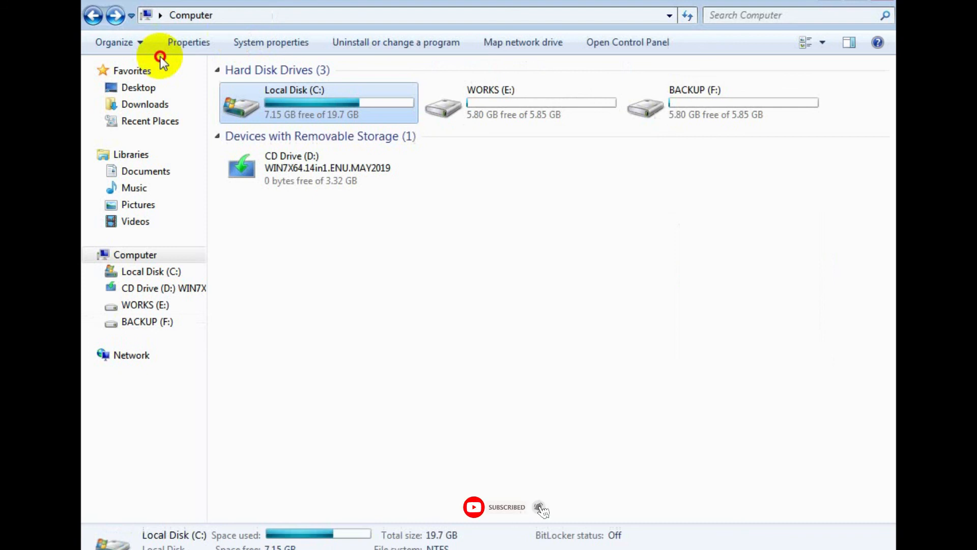
pyautogui.click(262, 127)
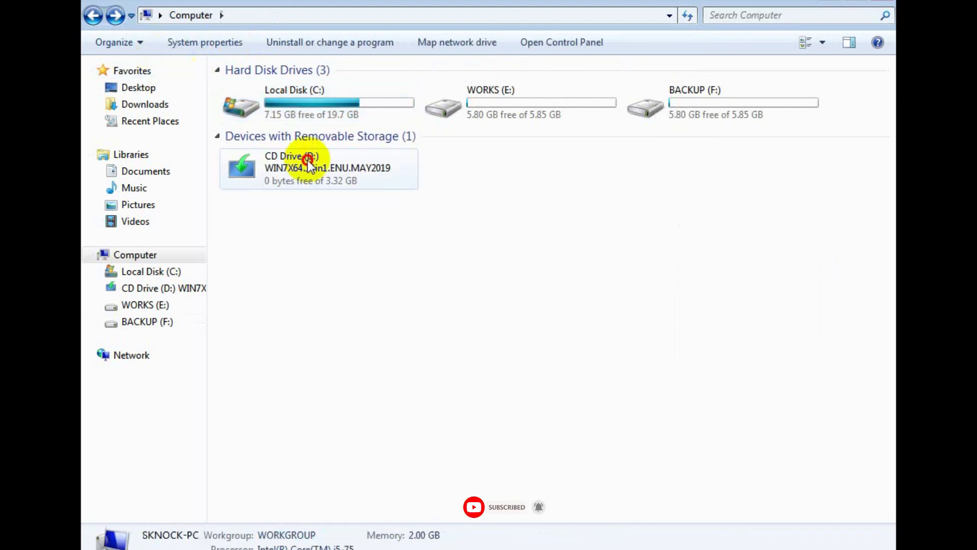